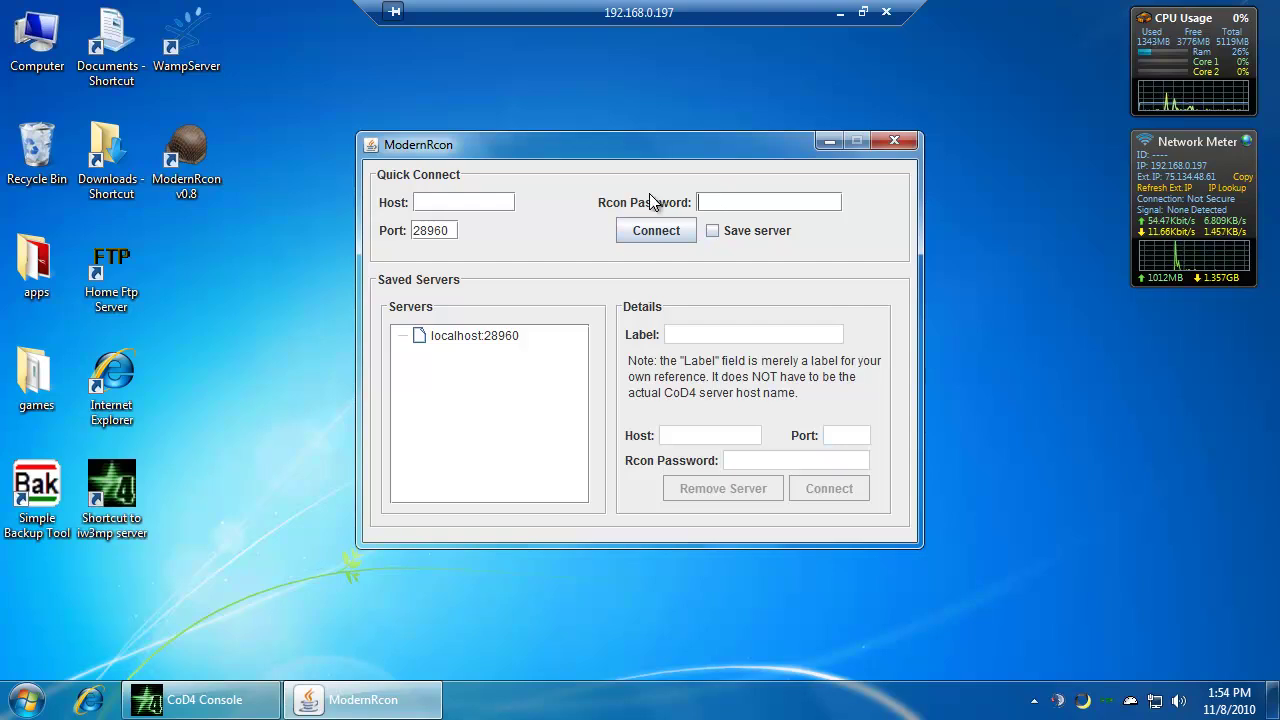
Connect to the saved localhost:28960 server from the Saved Servers list
left_click(451, 230)
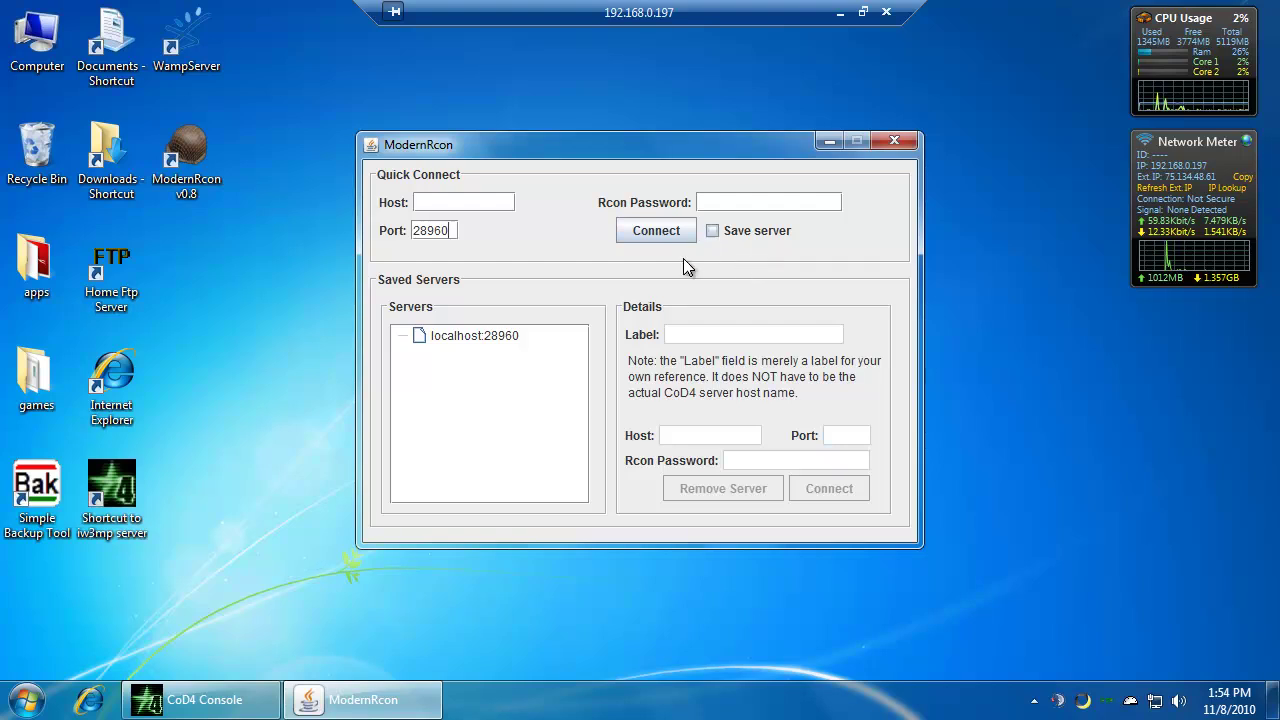
left_click(456, 336)
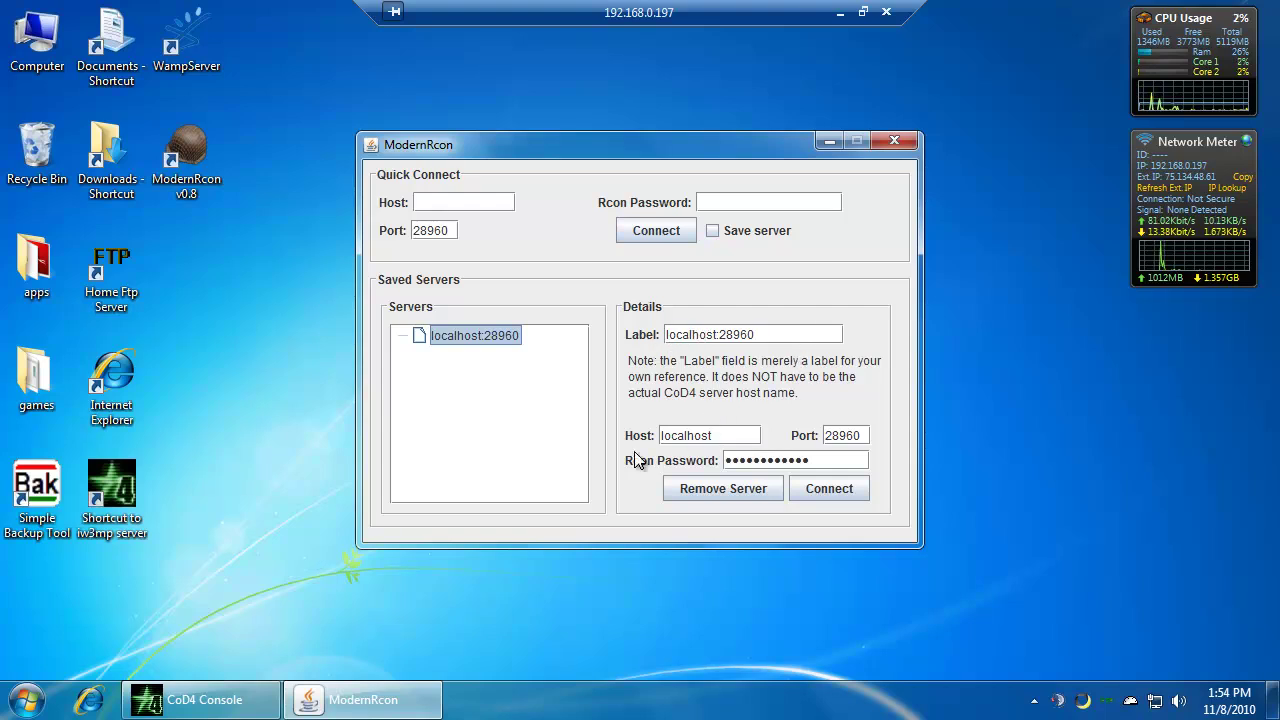
left_click(851, 490)
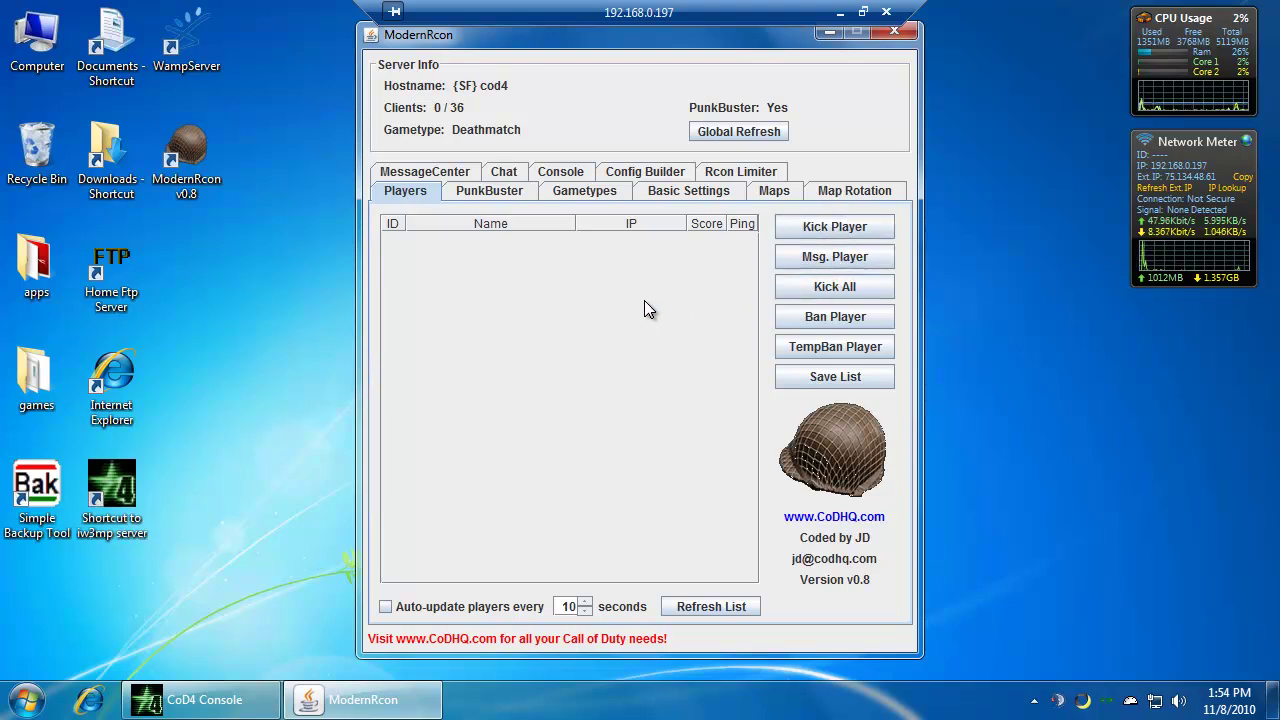
View the PunkBuster player list, then the Deathmatch gametype settings (score limit 150, time limit 10)
left_click(506, 192)
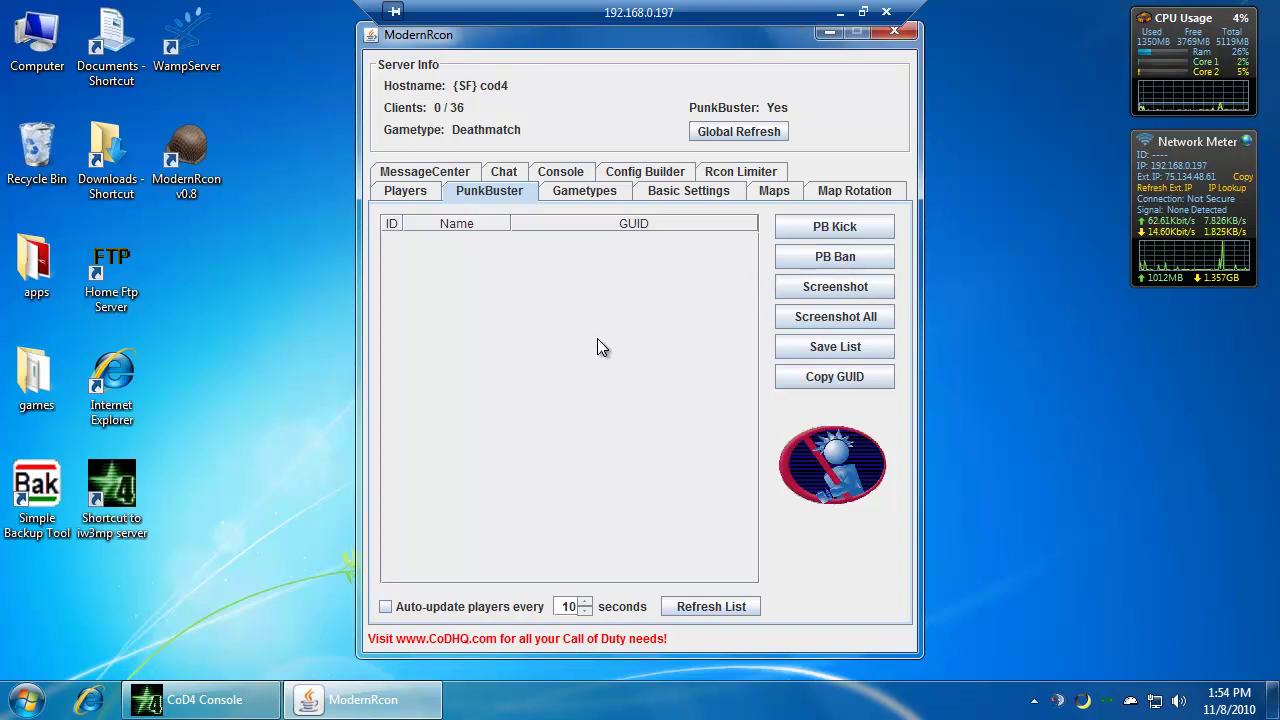
left_click(580, 193)
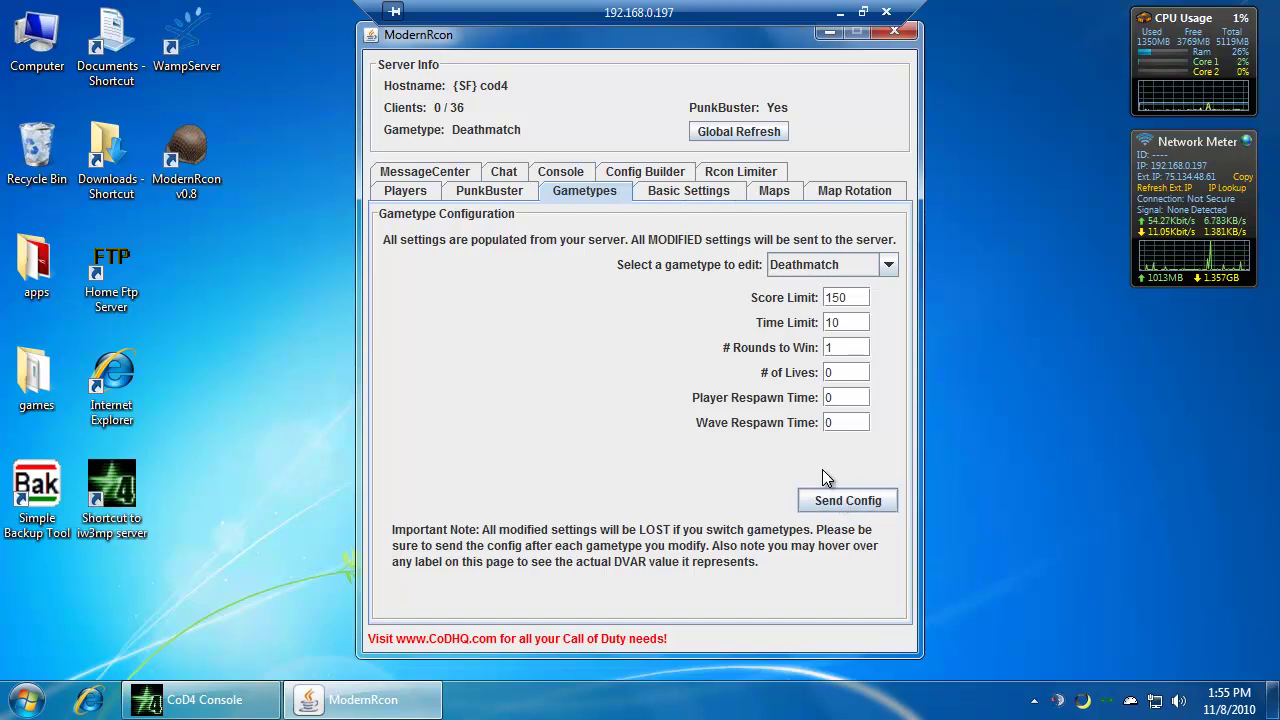
Review the Basic Settings page: Team-only spectate, 4-second sprint, max health 100, killcam and force respawn on
left_click(673, 196)
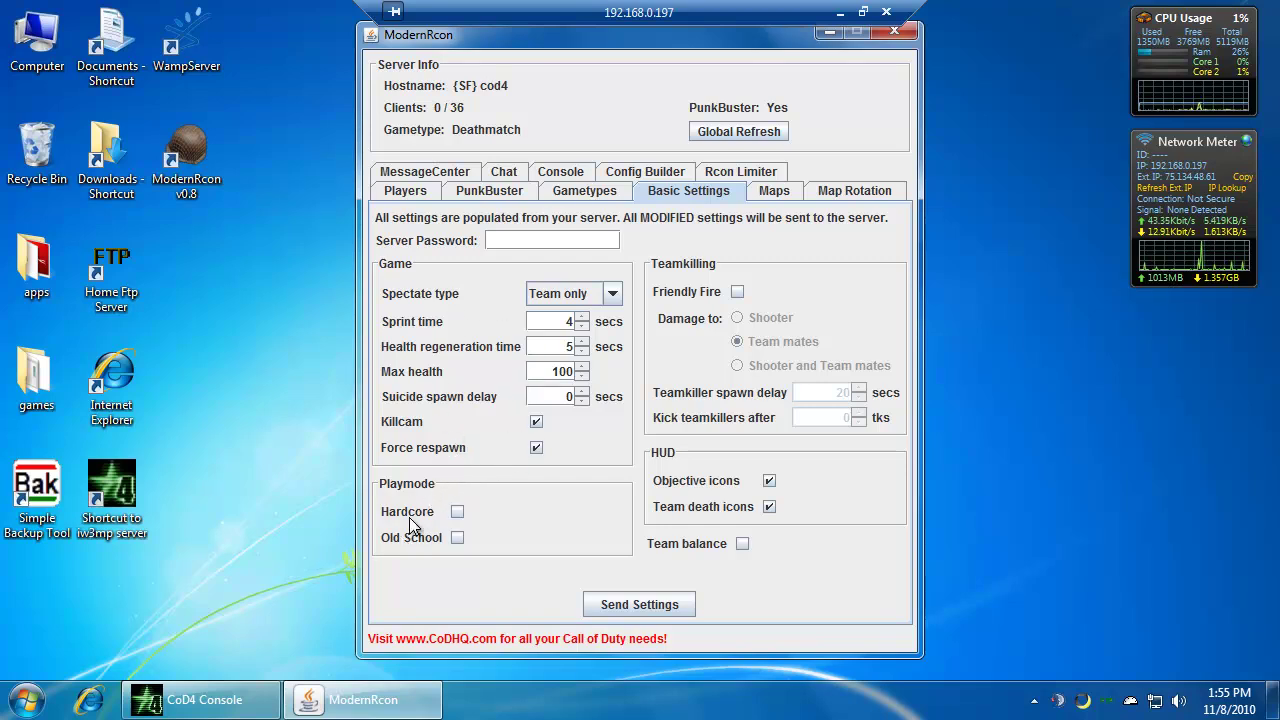
left_click(737, 342)
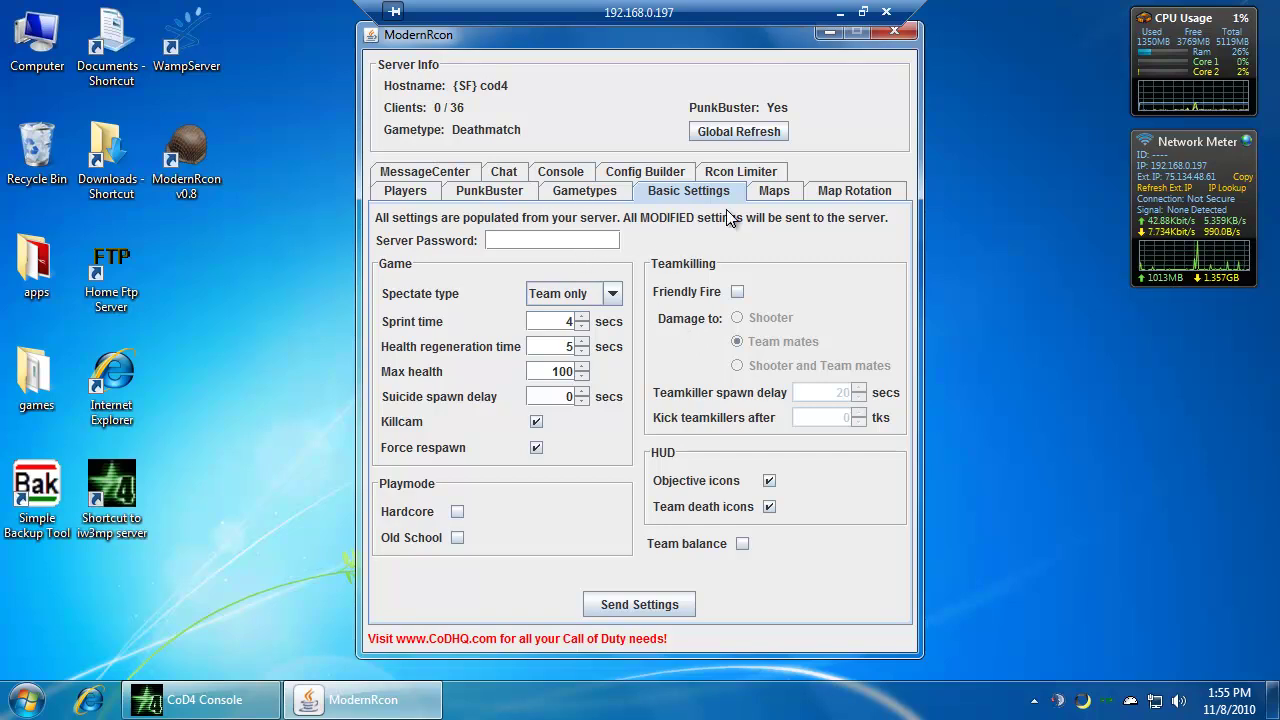
Go to the Maps page and select mp_bloc in the Load Map list
left_click(778, 193)
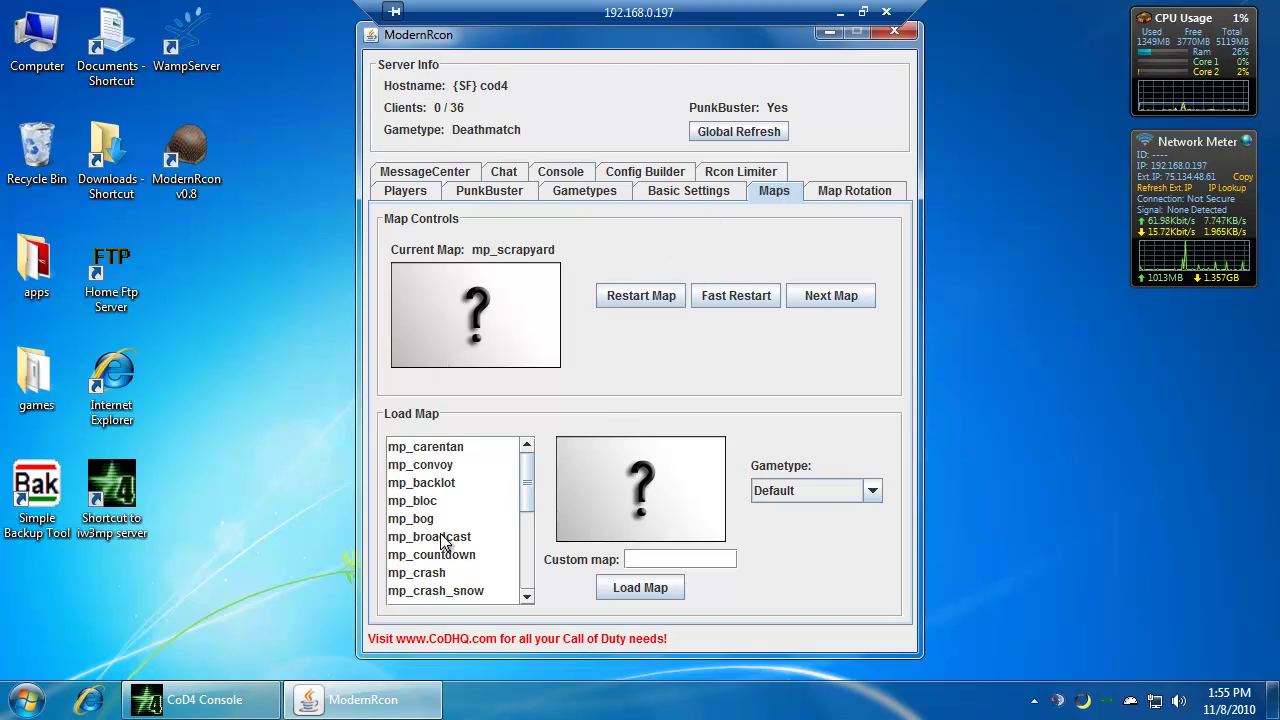
left_click_drag(518, 478, 532, 502)
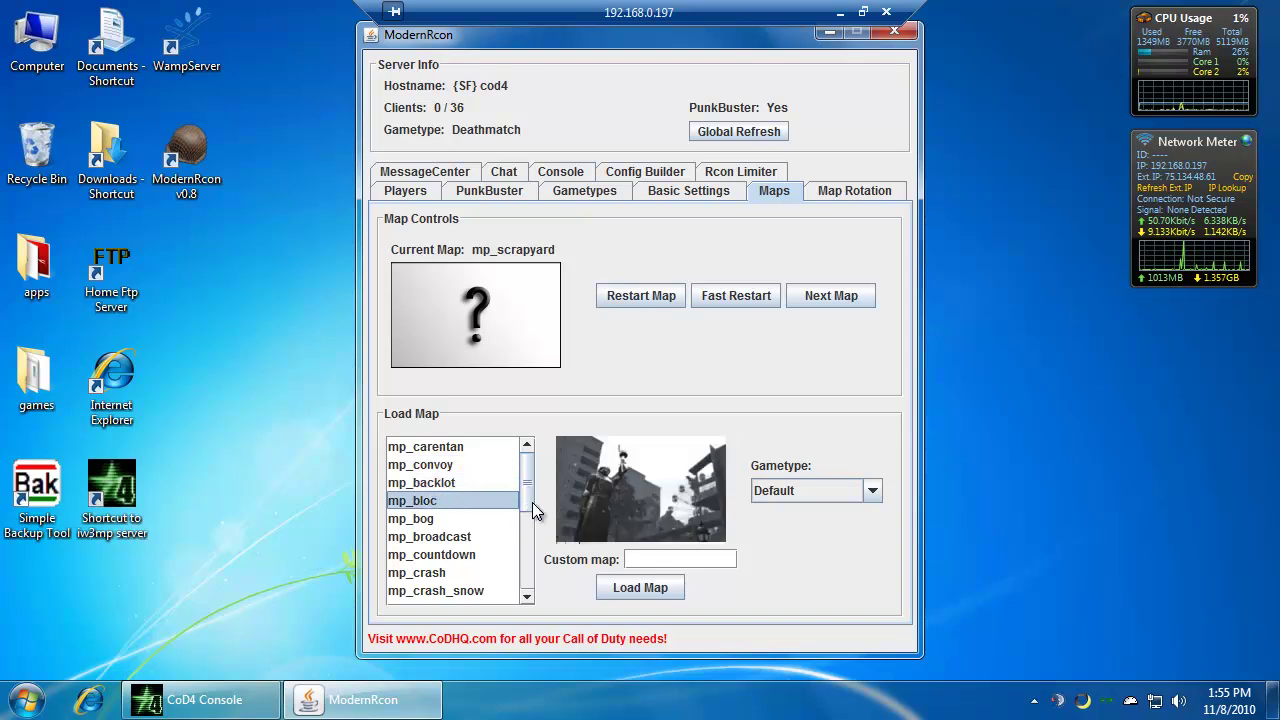
scroll(531, 478, "down", 4)
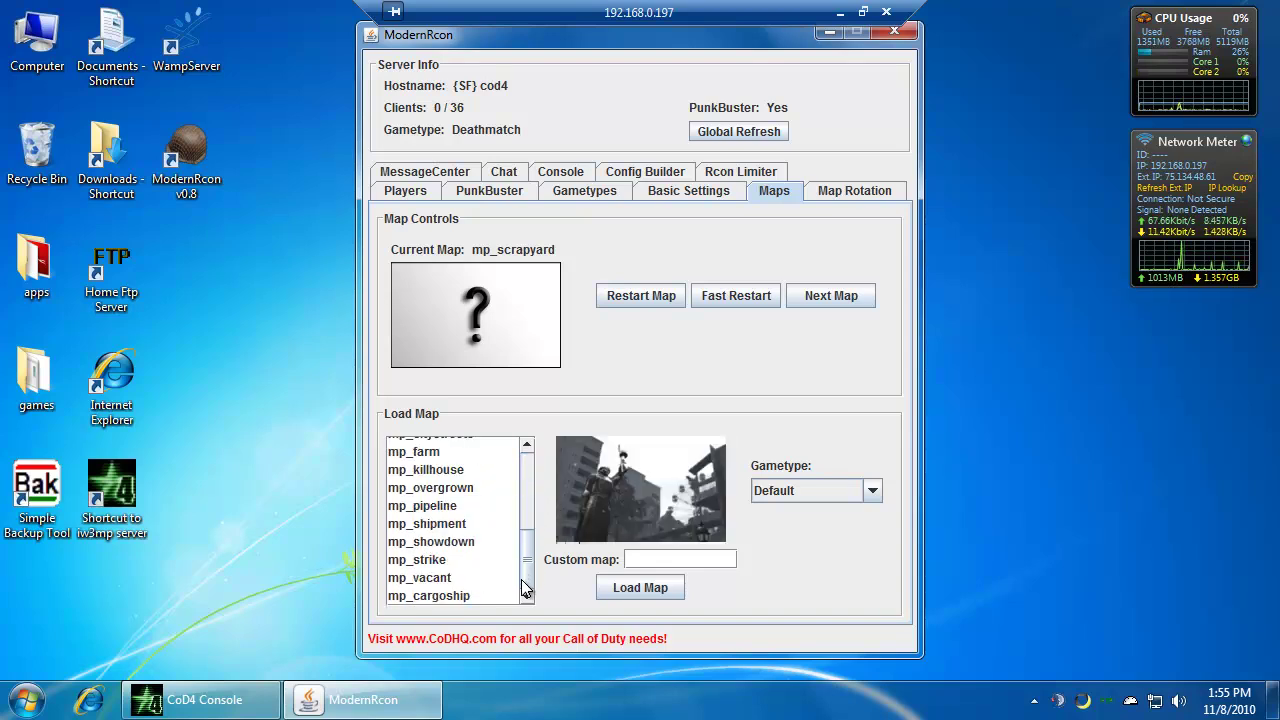
scroll(520, 465, "up", 4)
scroll(522, 480, "down", 3)
scroll(519, 430, "up", 3)
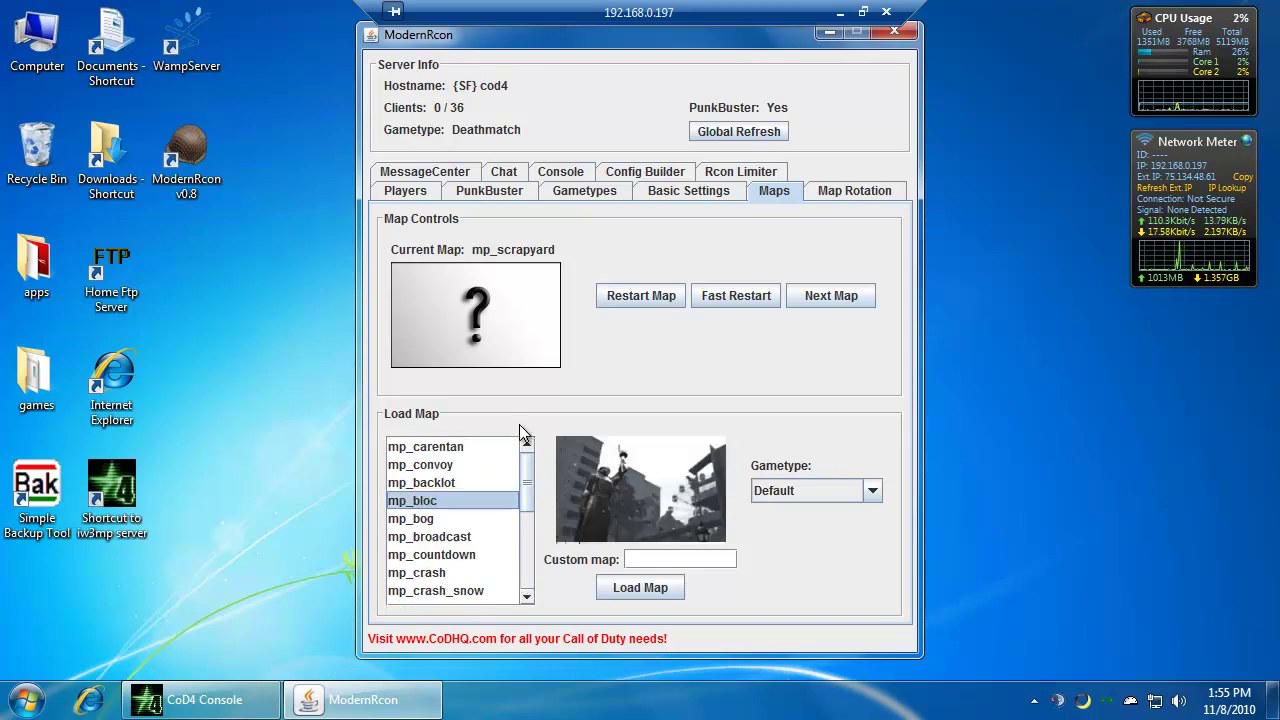
Check the custom map field and gametype choices, keeping Default, then view the map rotation
left_click(671, 559)
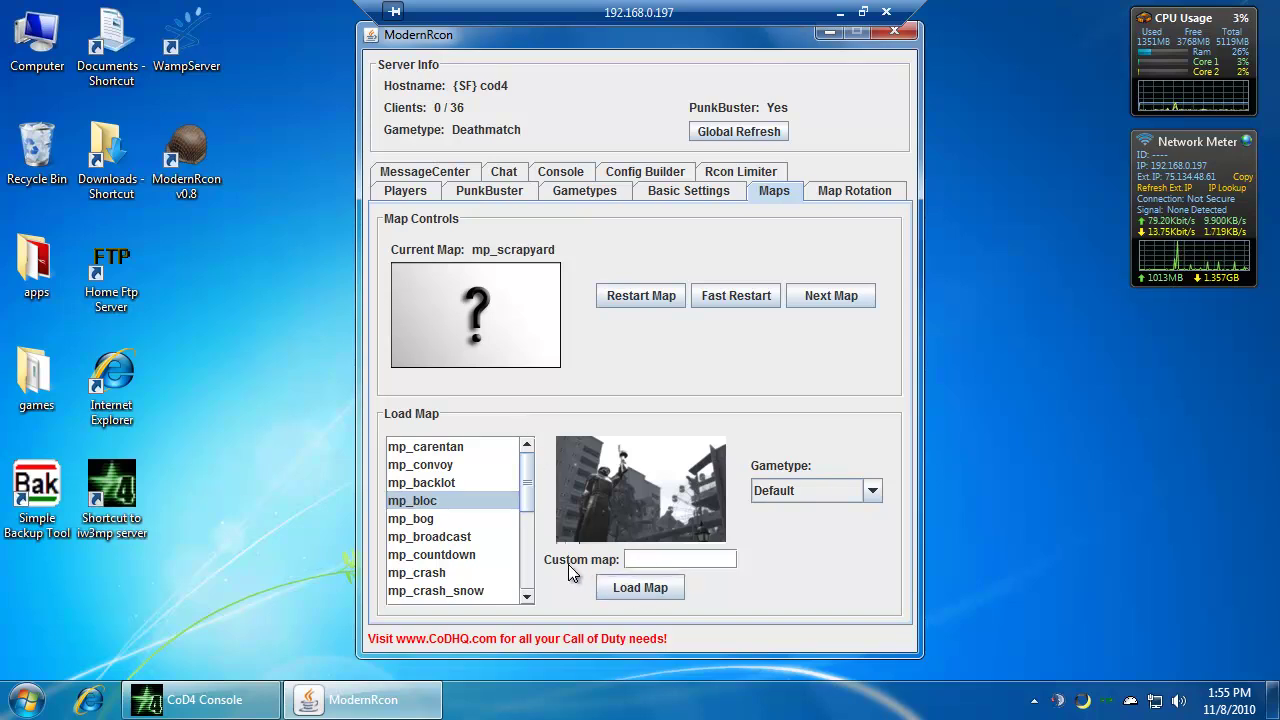
left_click(649, 559)
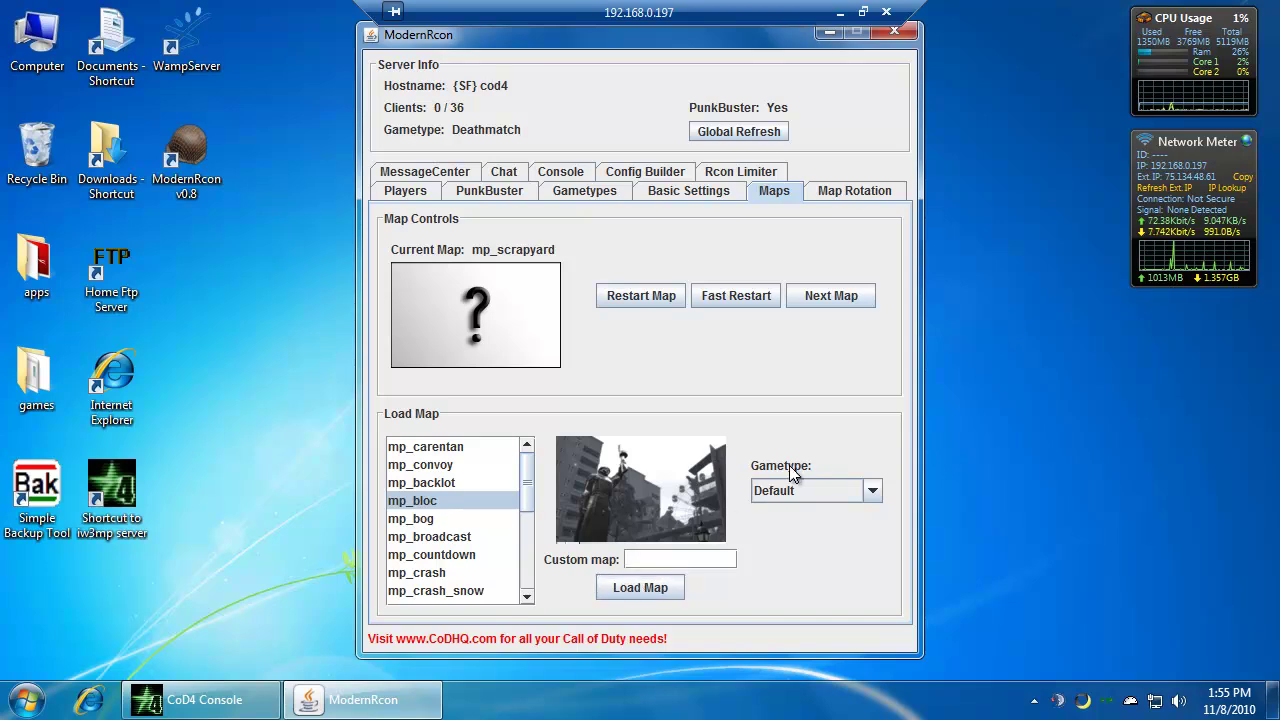
left_click(801, 495)
left_click(801, 495)
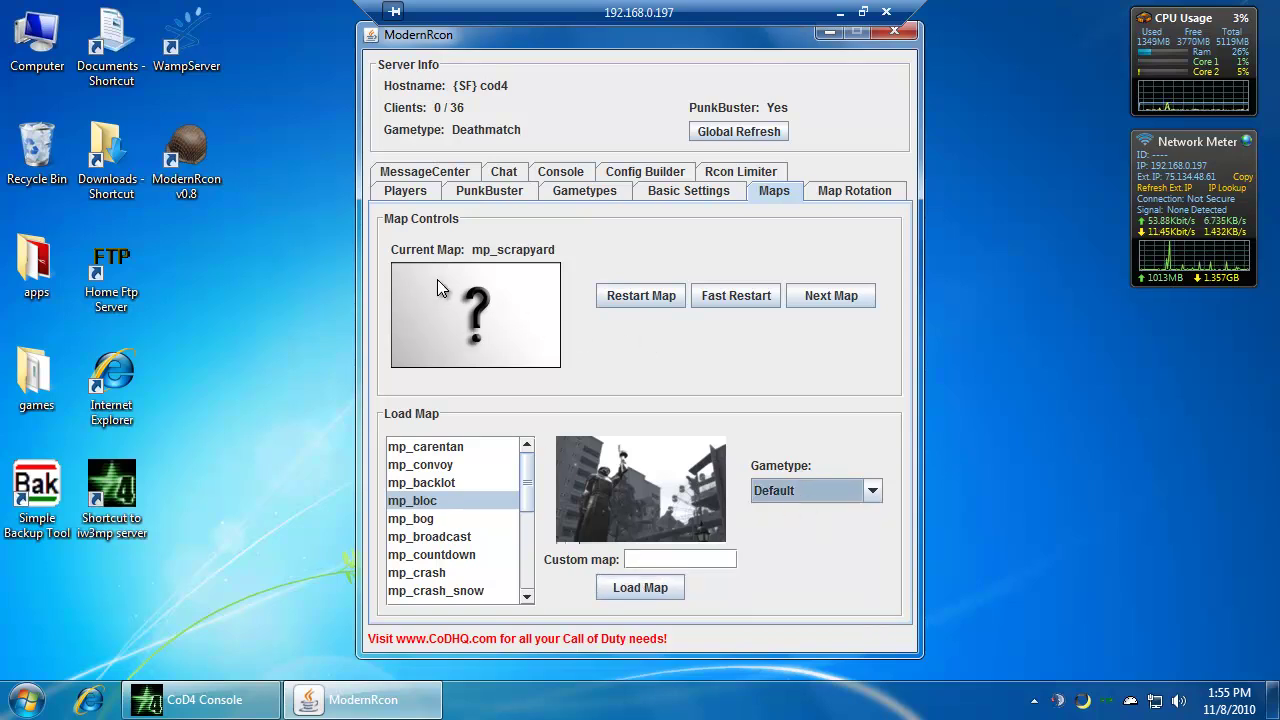
left_click(842, 192)
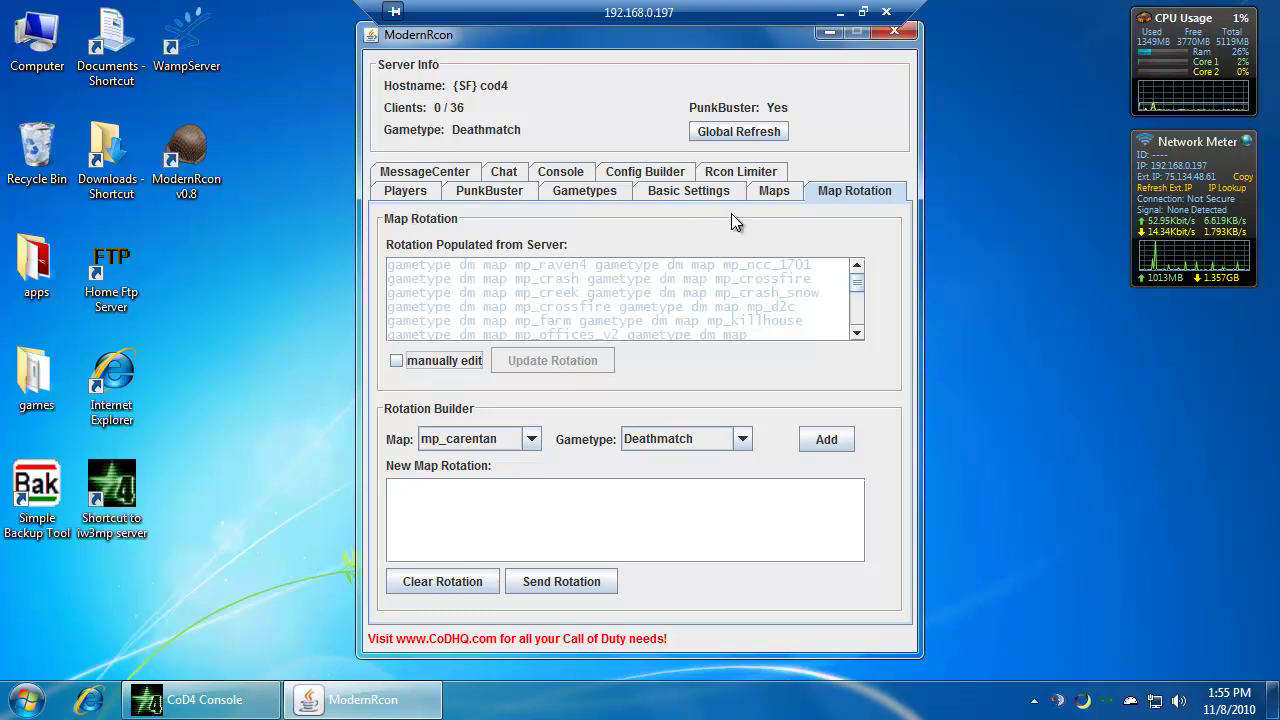
Browse the Rcon Limiter, Config Builder and Console pages, ending on the Chat PBUCON page
left_click(774, 190)
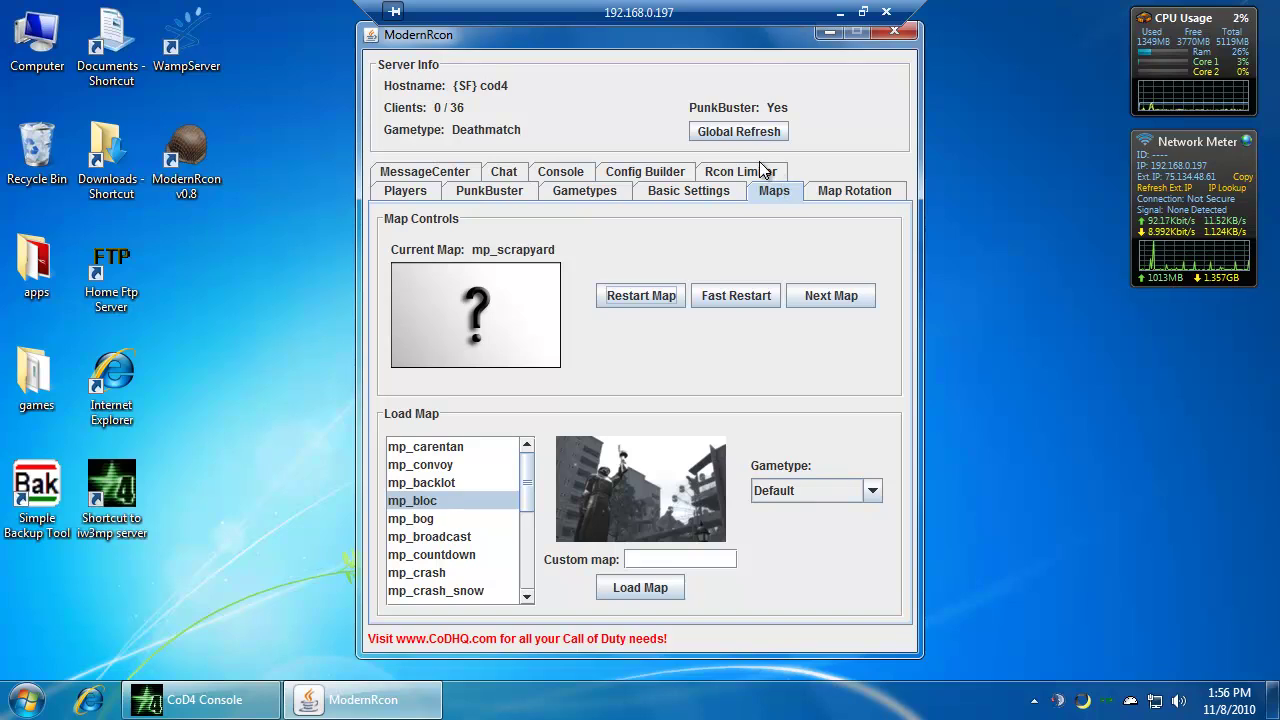
left_click(755, 173)
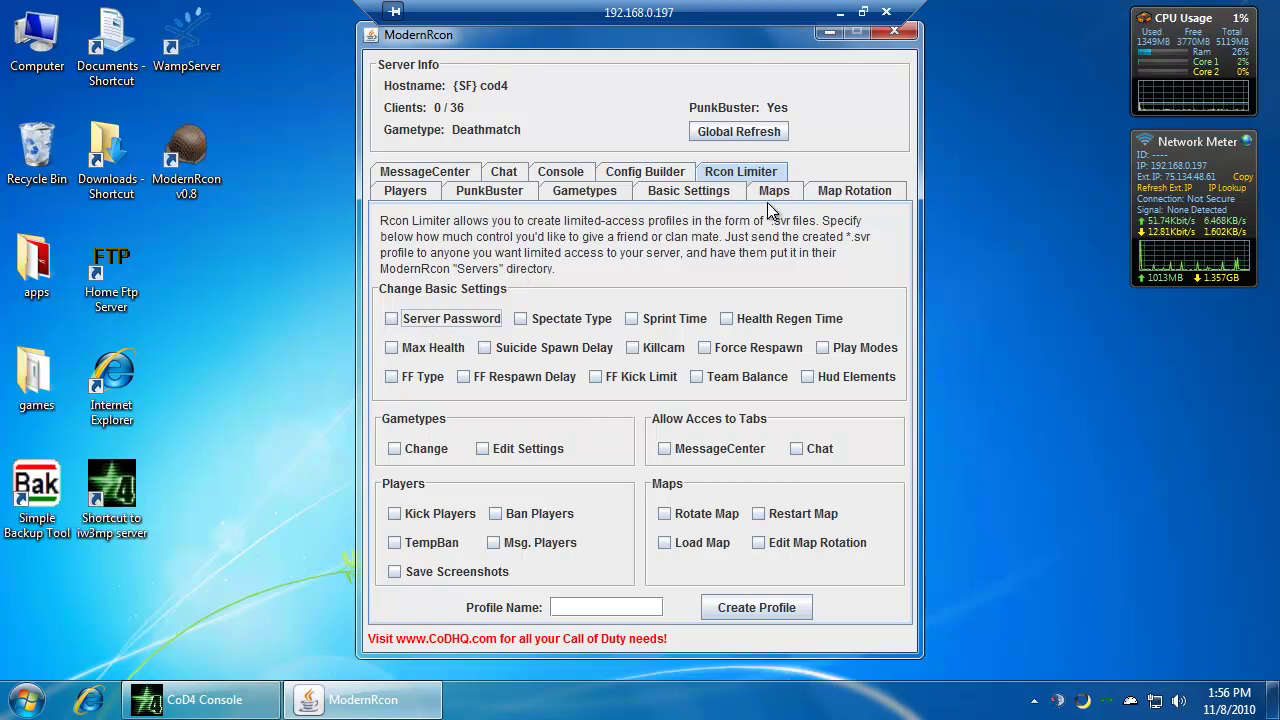
left_click(652, 176)
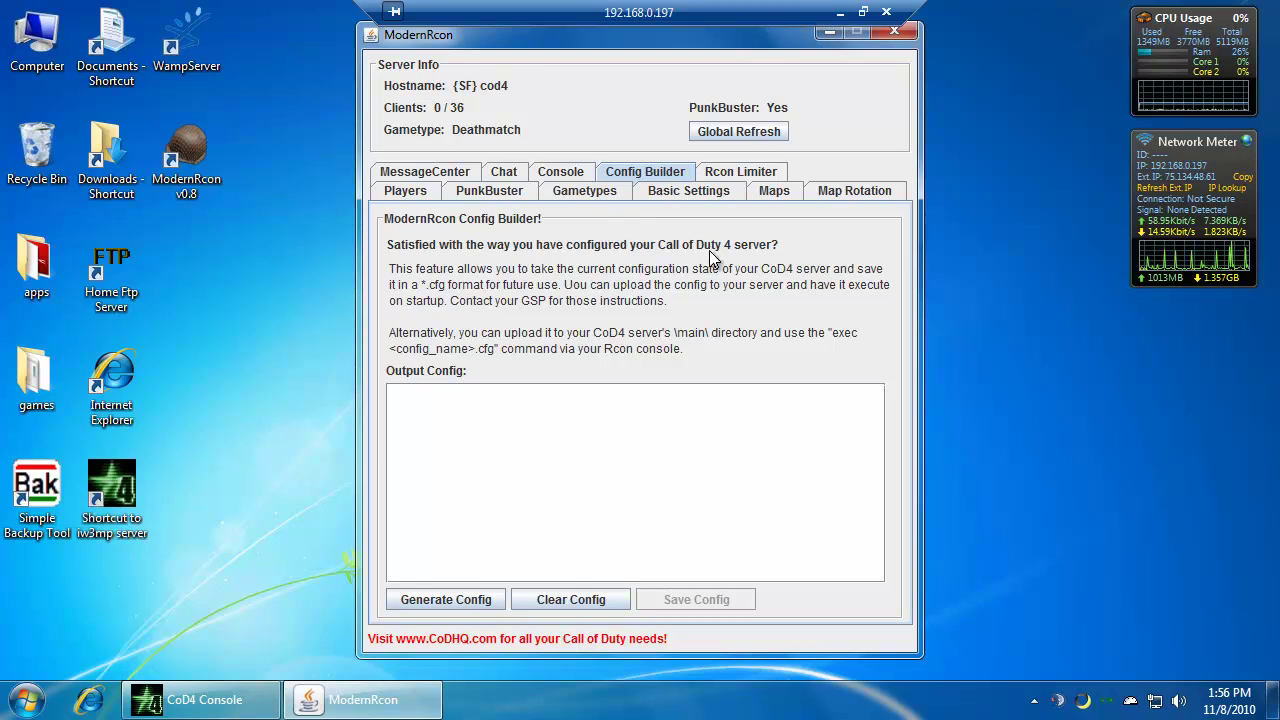
left_click(555, 176)
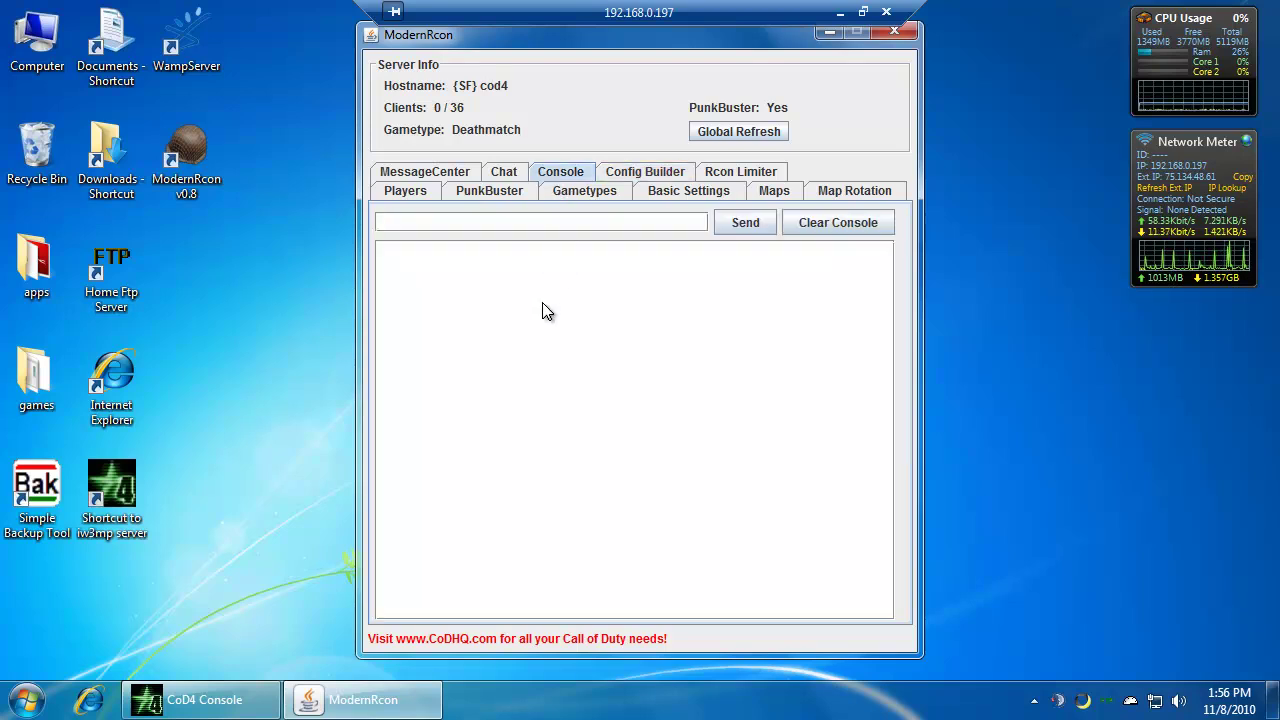
left_click(450, 231)
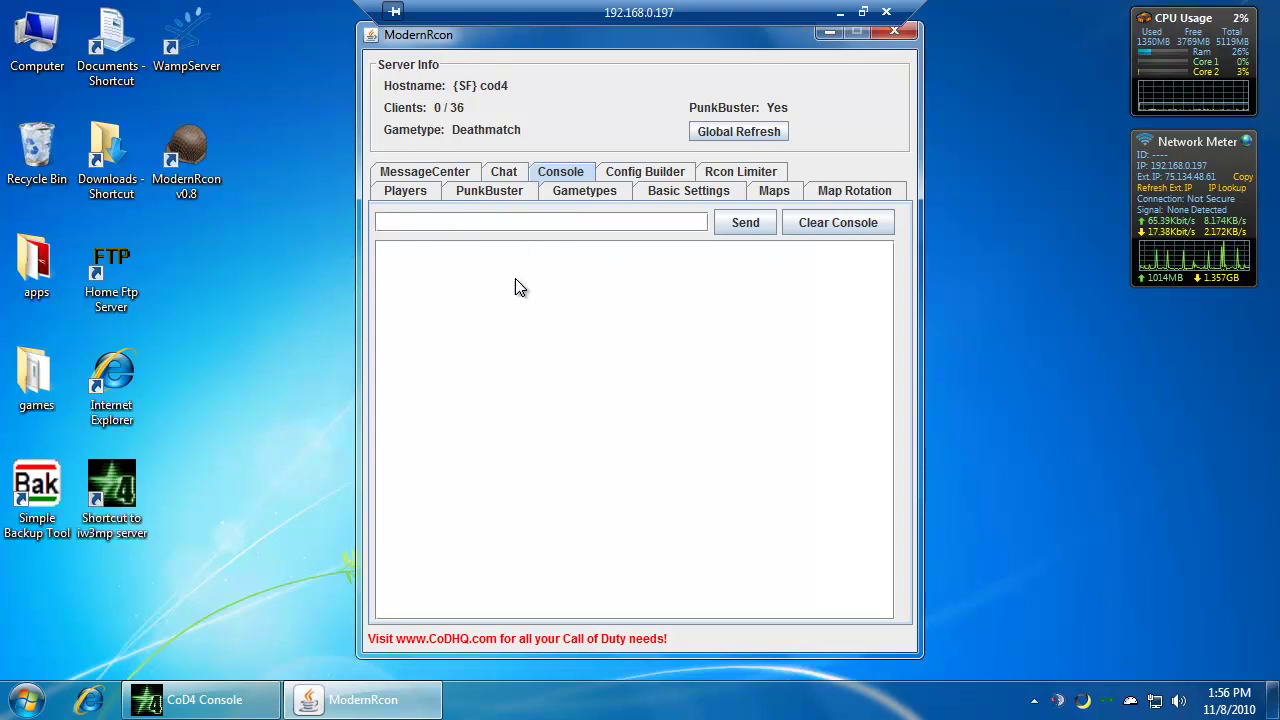
left_click(508, 176)
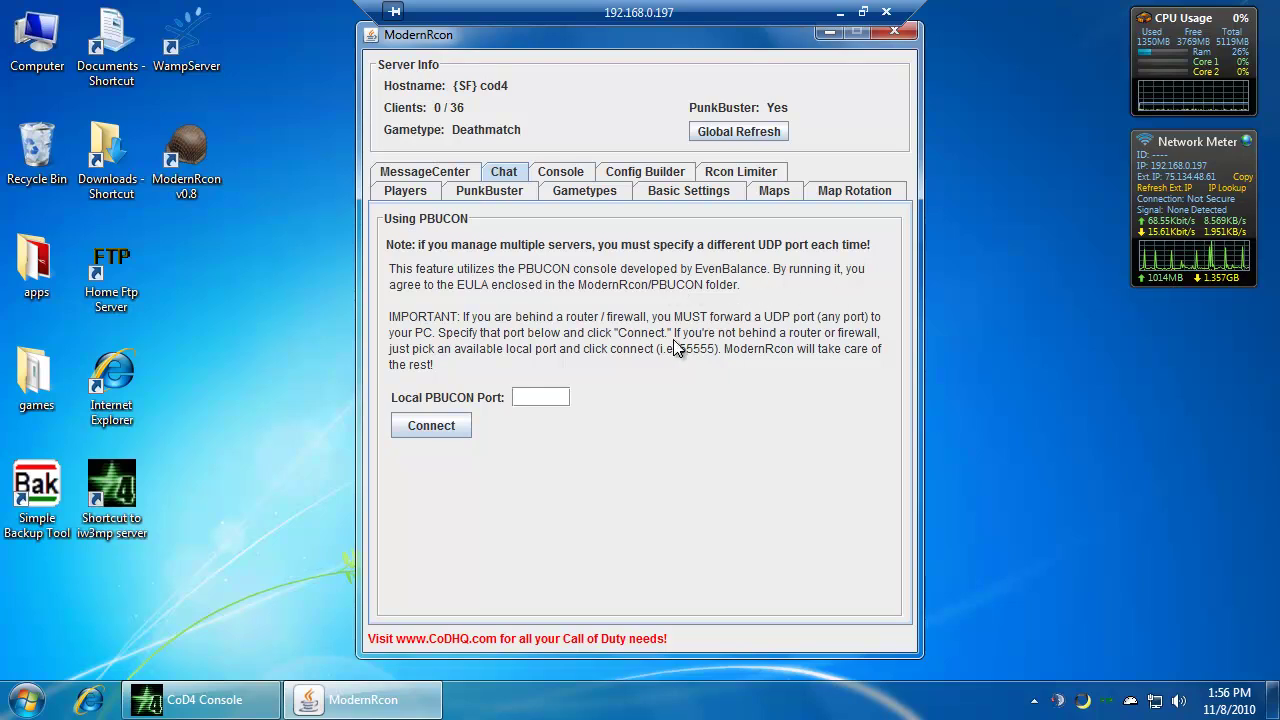
Load the first saved message rotation into the Message Center
left_click(422, 175)
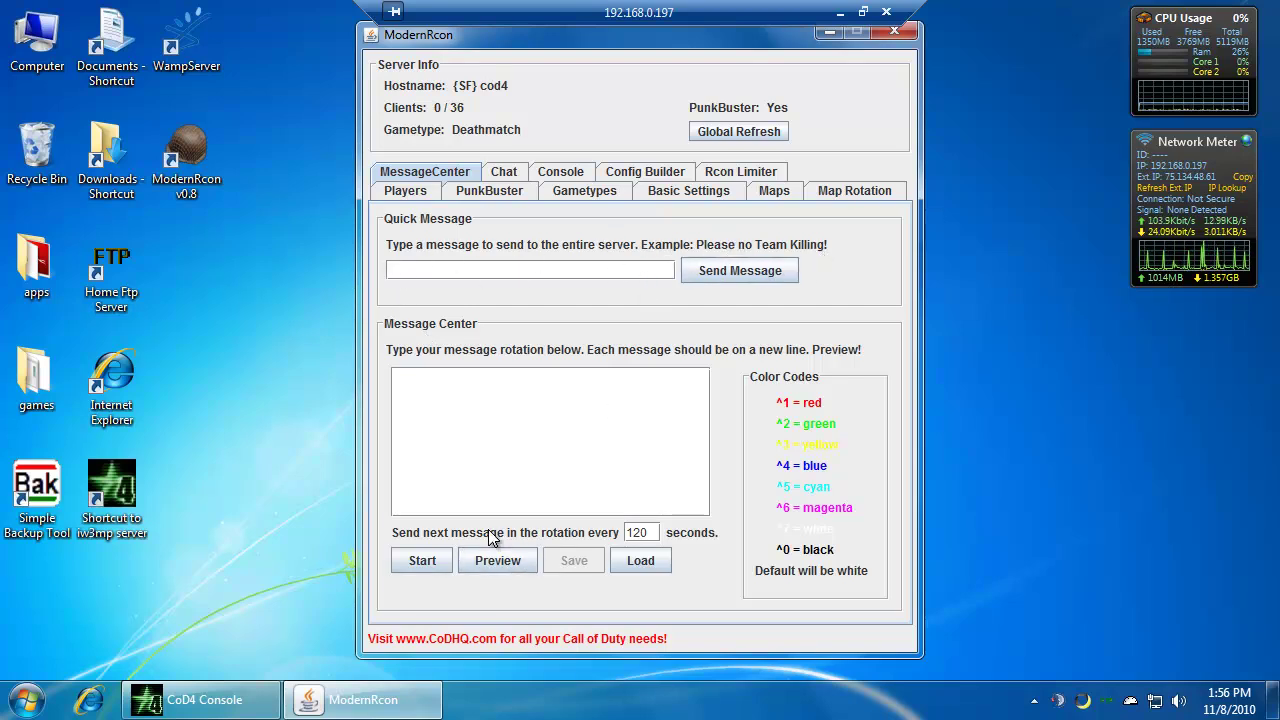
left_click(630, 560)
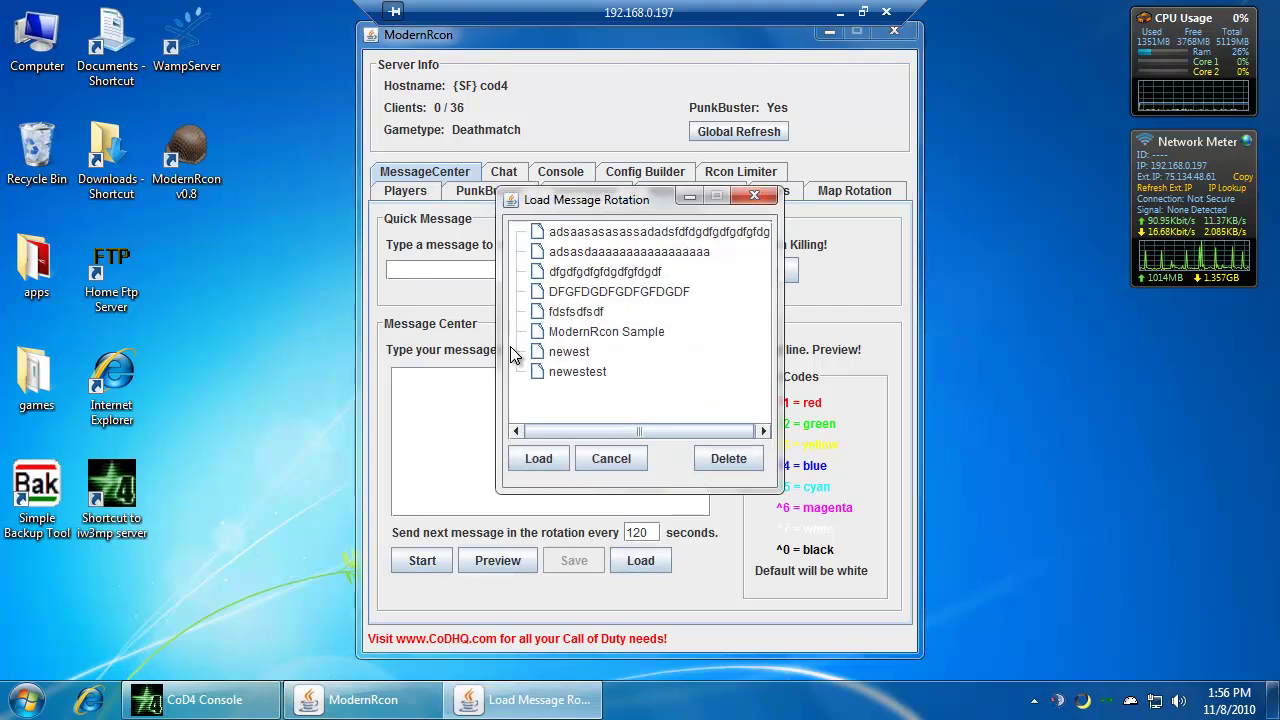
left_click(651, 238)
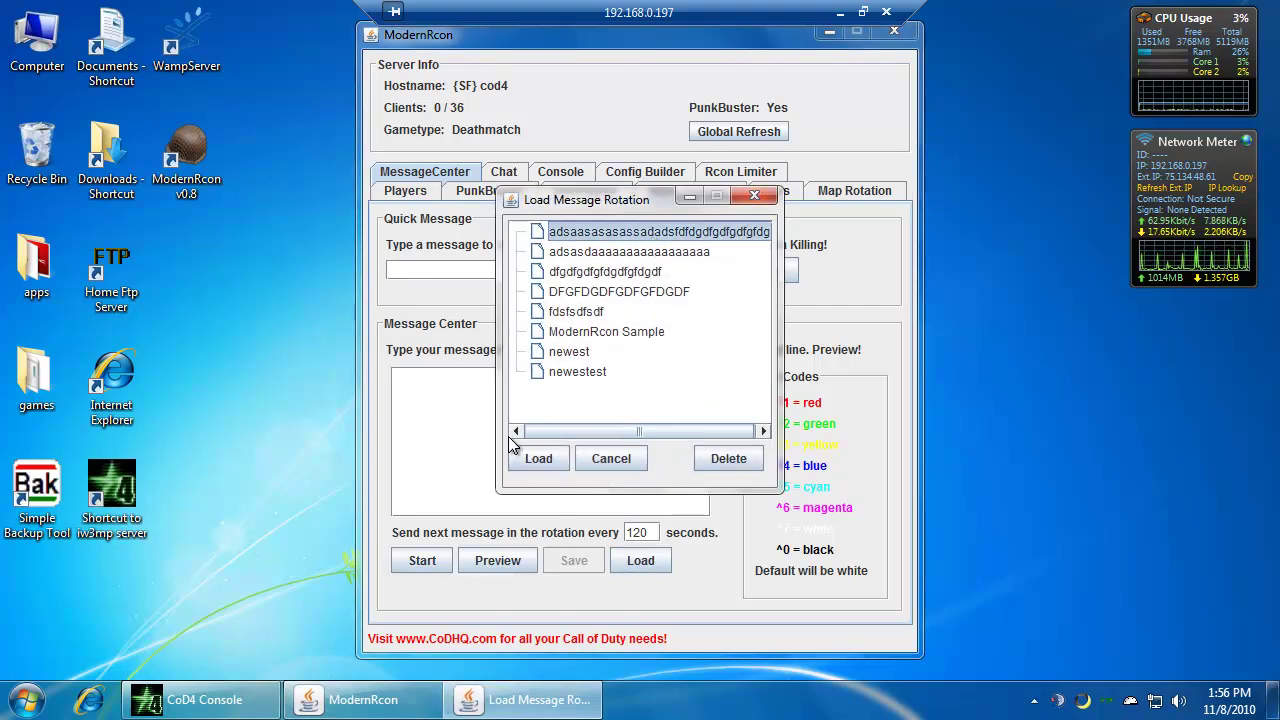
left_click(547, 461)
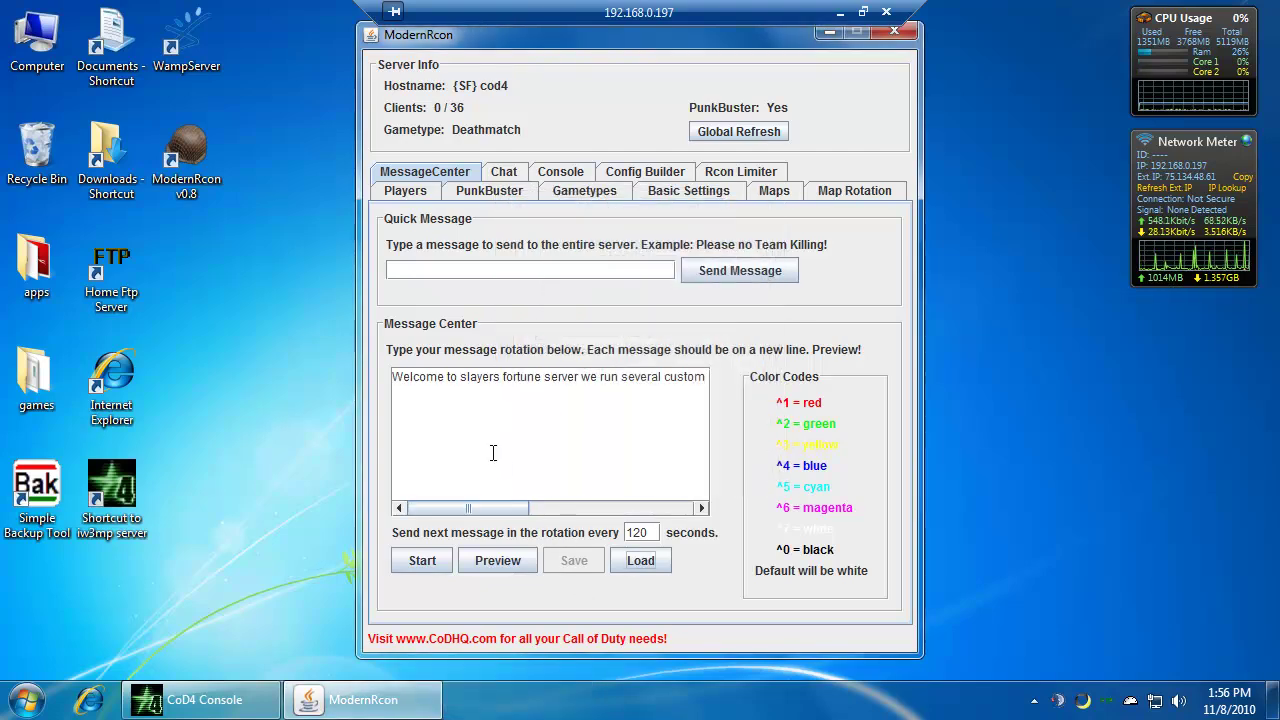
Select the loaded message text and then the 120-second interval value
left_click_drag(491, 506, 400, 532)
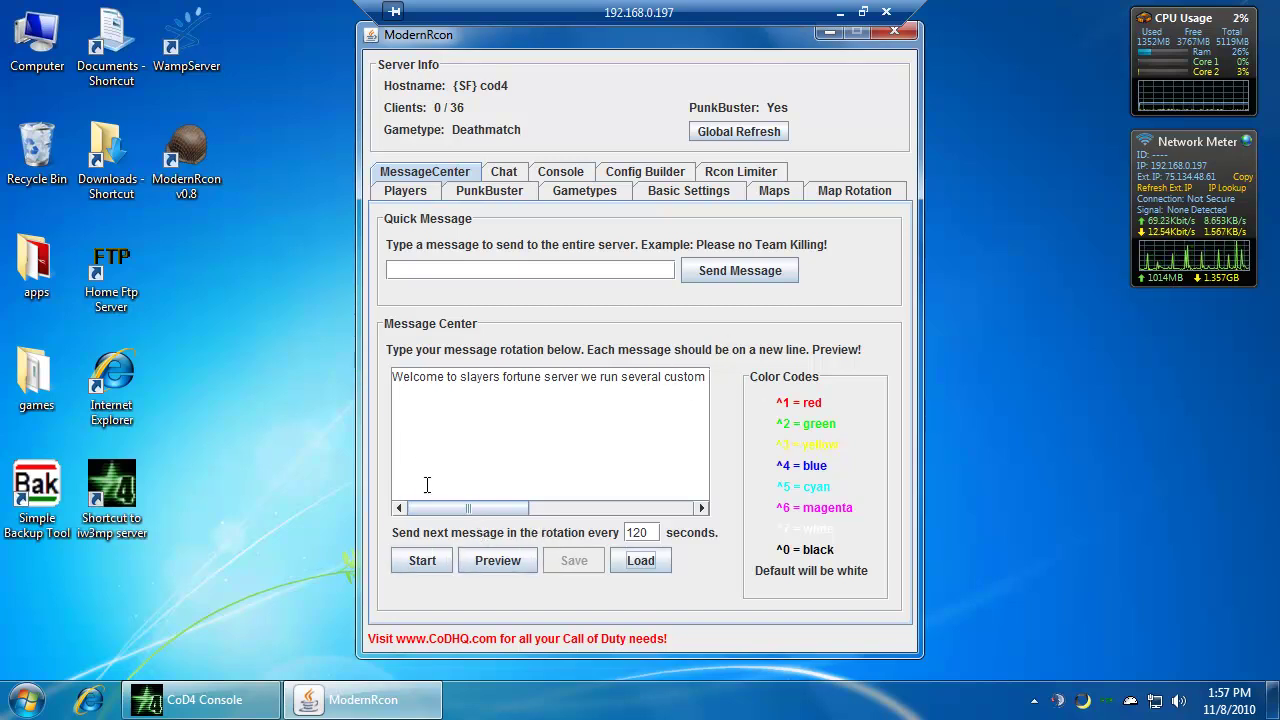
left_click_drag(440, 506, 621, 510)
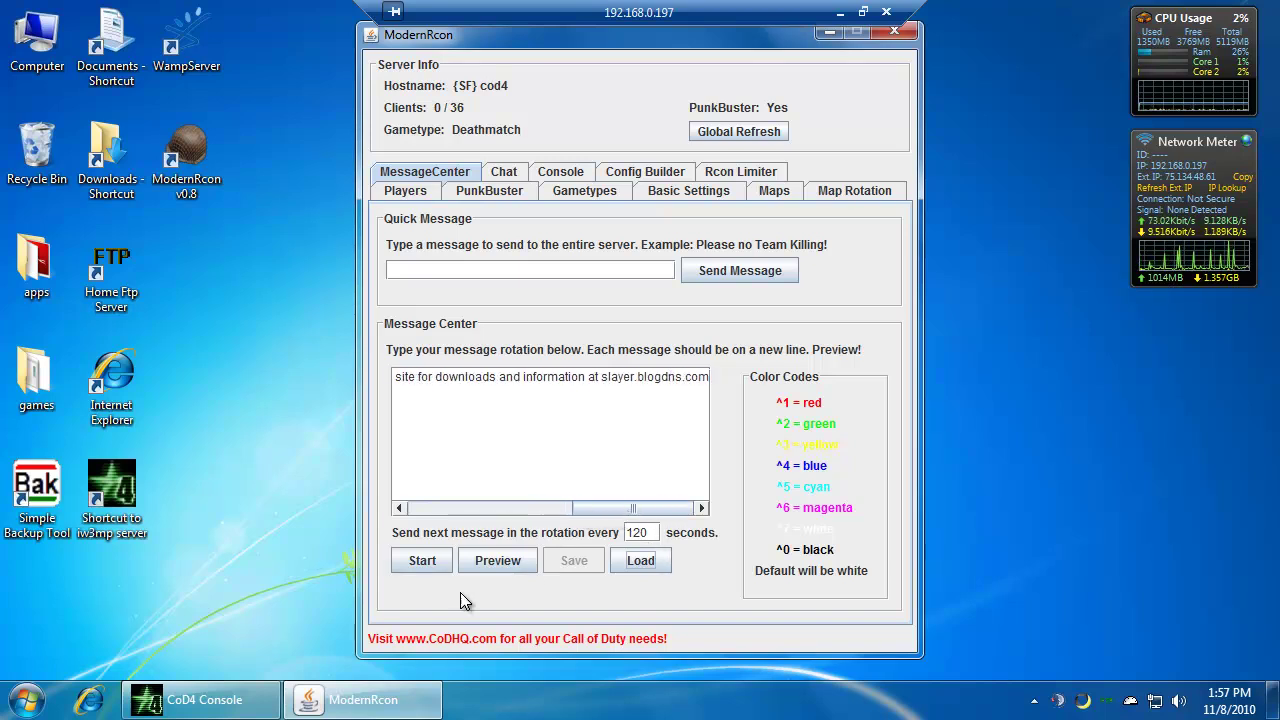
left_click(652, 532)
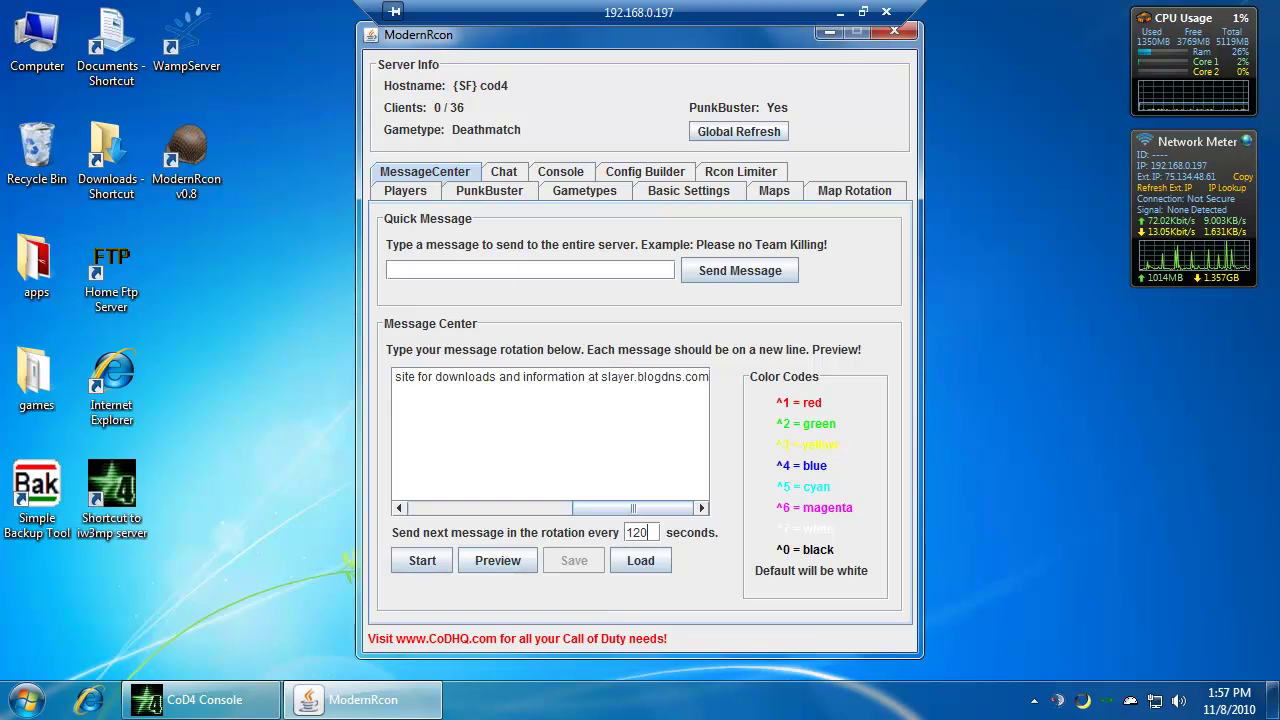
double_click(650, 532)
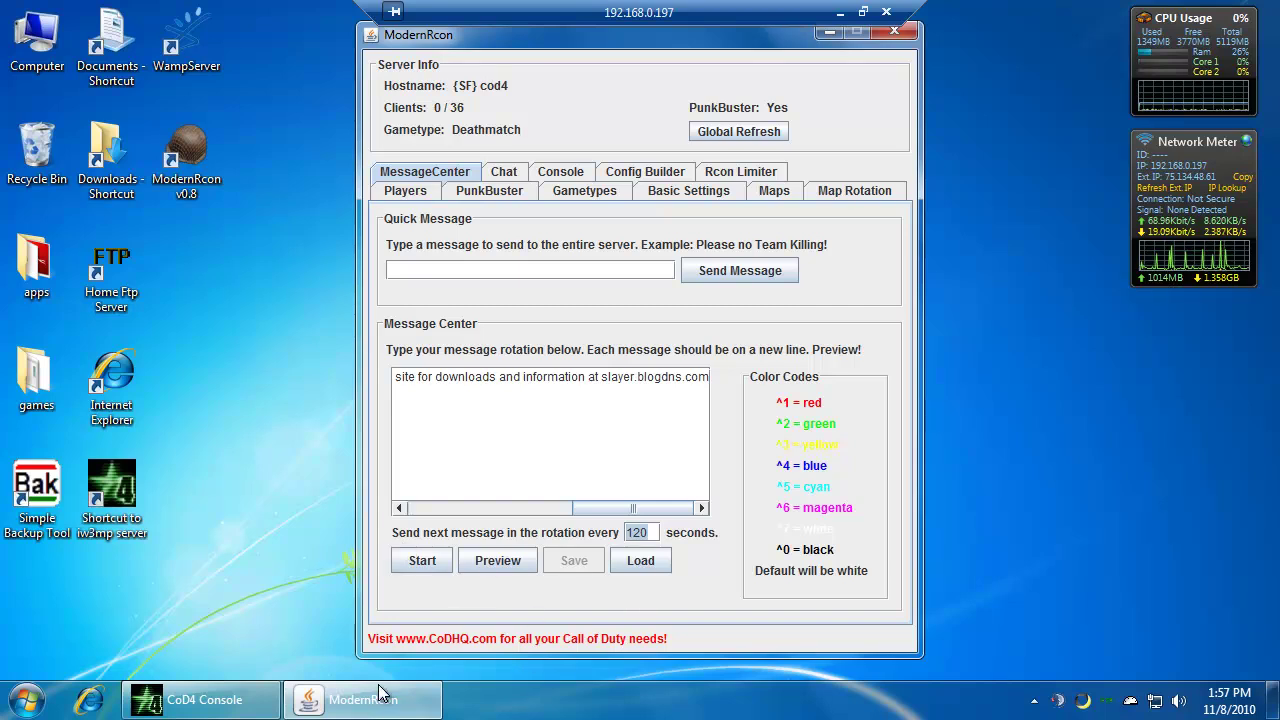
Change the rotation interval to 60 seconds and start the message rotation
left_click(1099, 557)
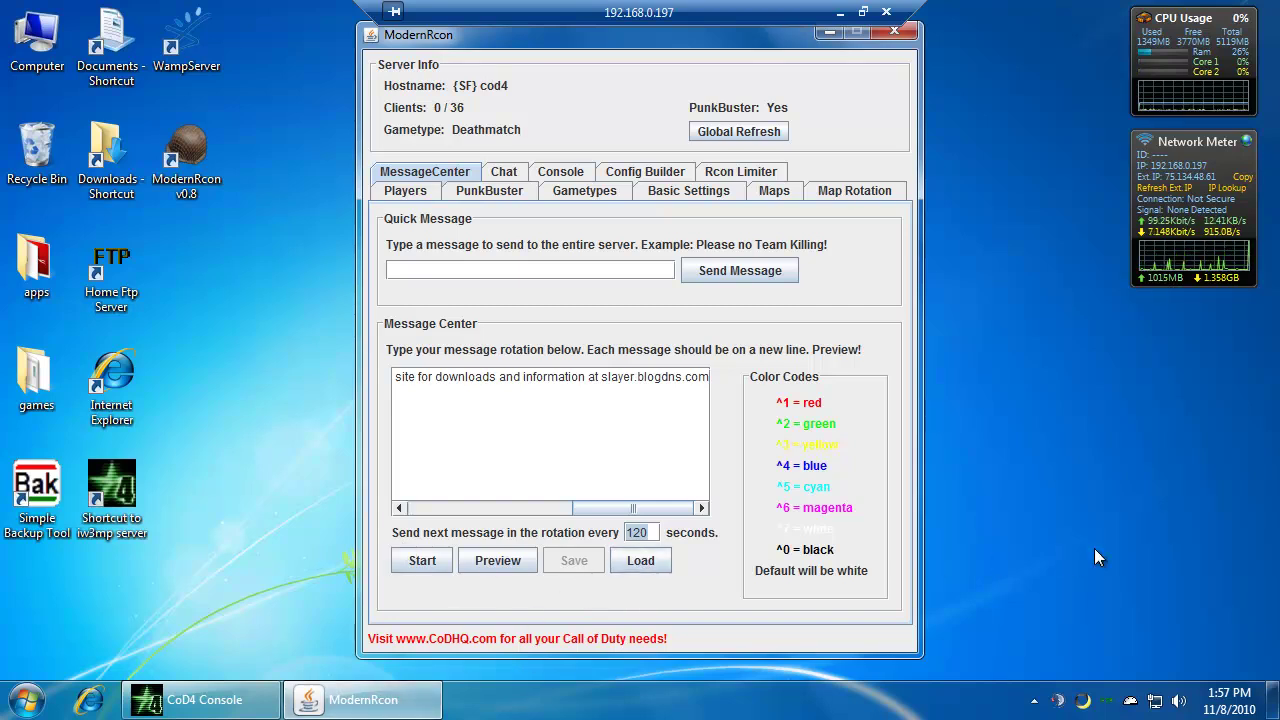
type("60")
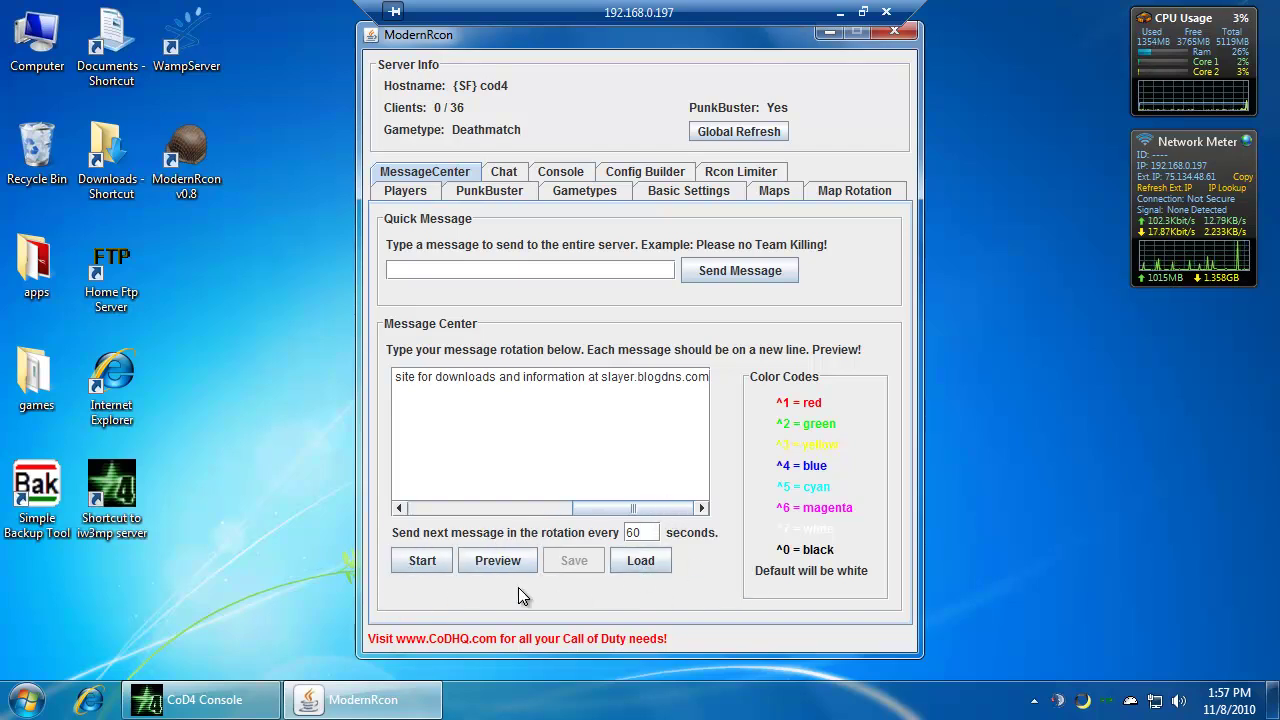
left_click(419, 564)
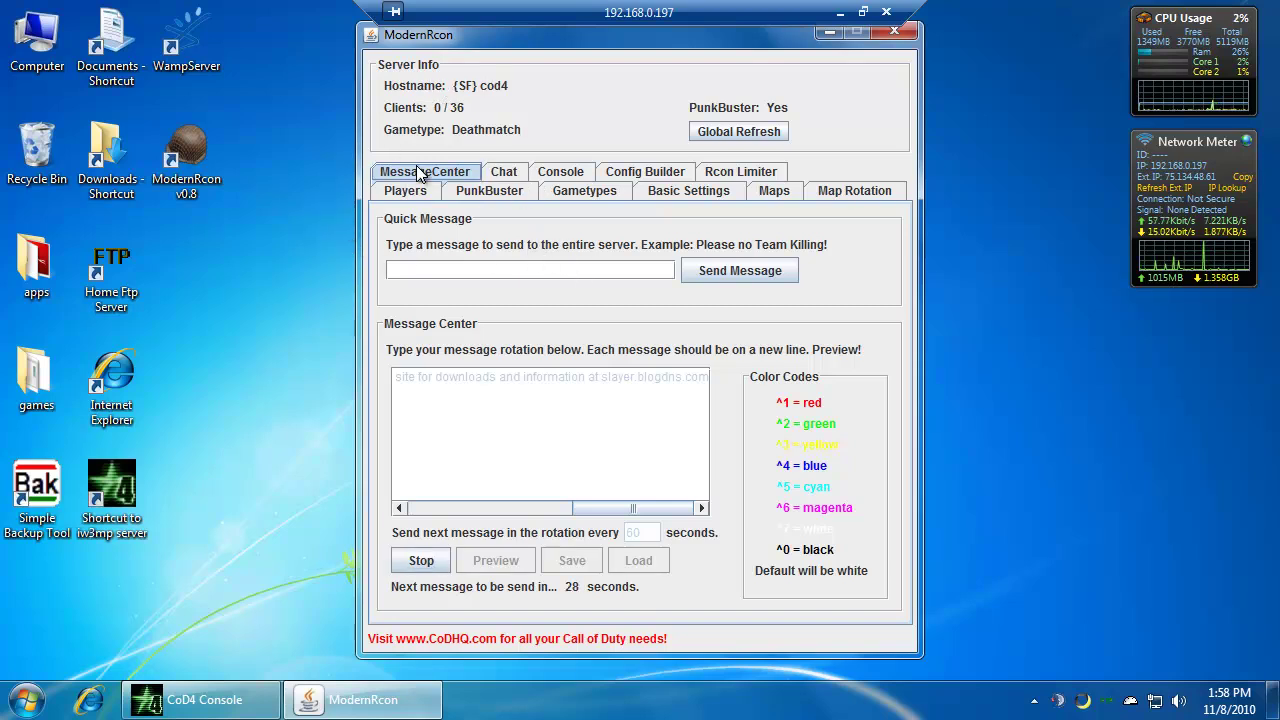
Show Players, PunkBuster, Chat, Gametypes, Config Builder, Basic Settings, Rcon Limiter and Maps, ending on Map Rotation
left_click(415, 194)
left_click(477, 190)
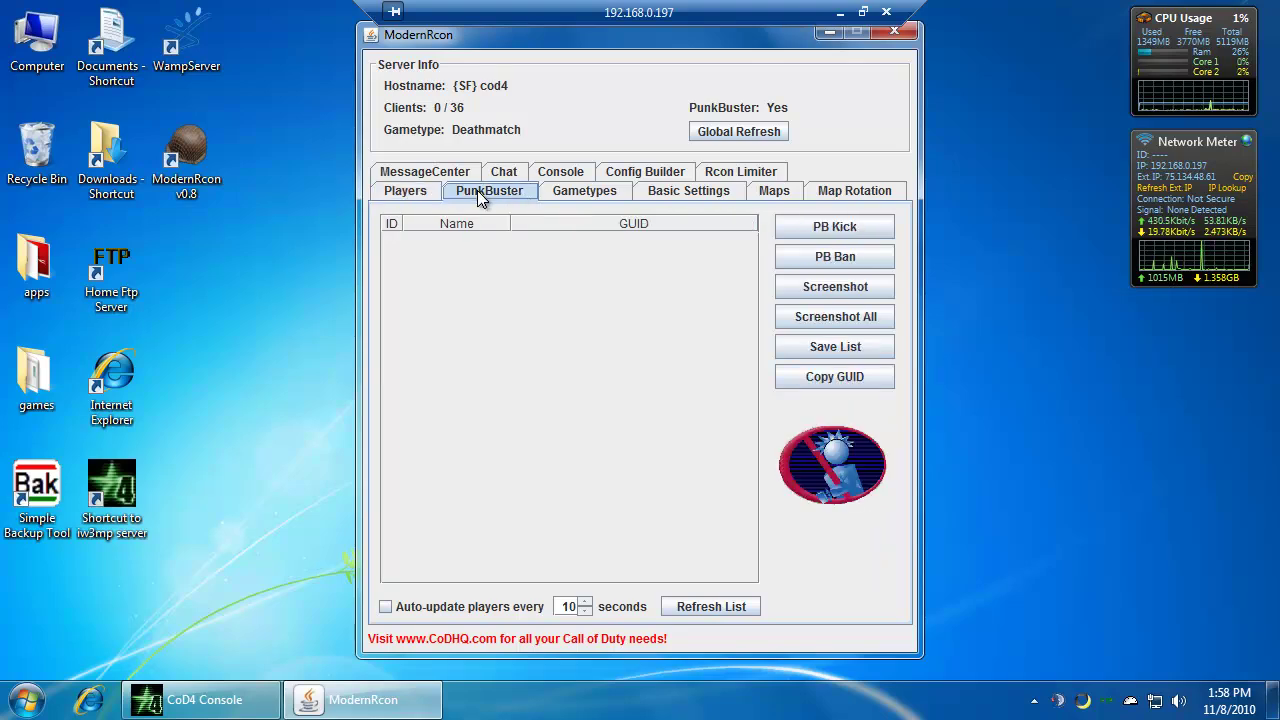
left_click(511, 169)
left_click(582, 190)
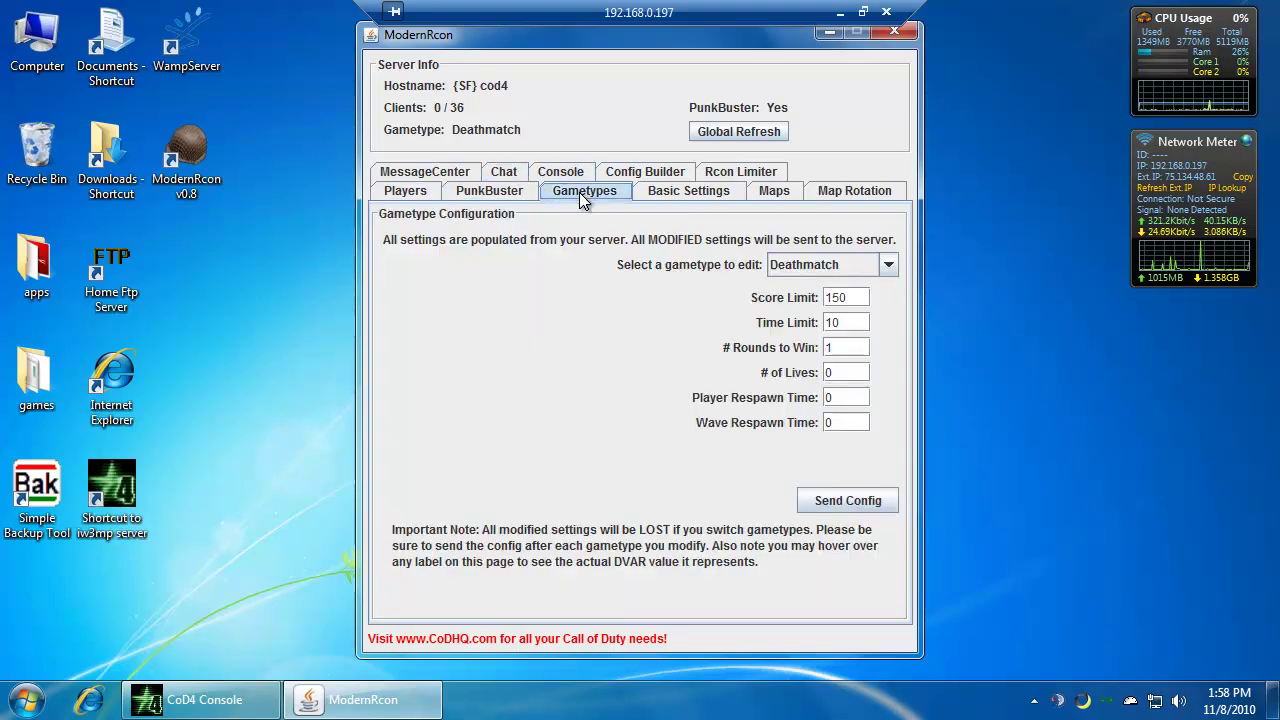
left_click(633, 170)
left_click(676, 193)
left_click(745, 170)
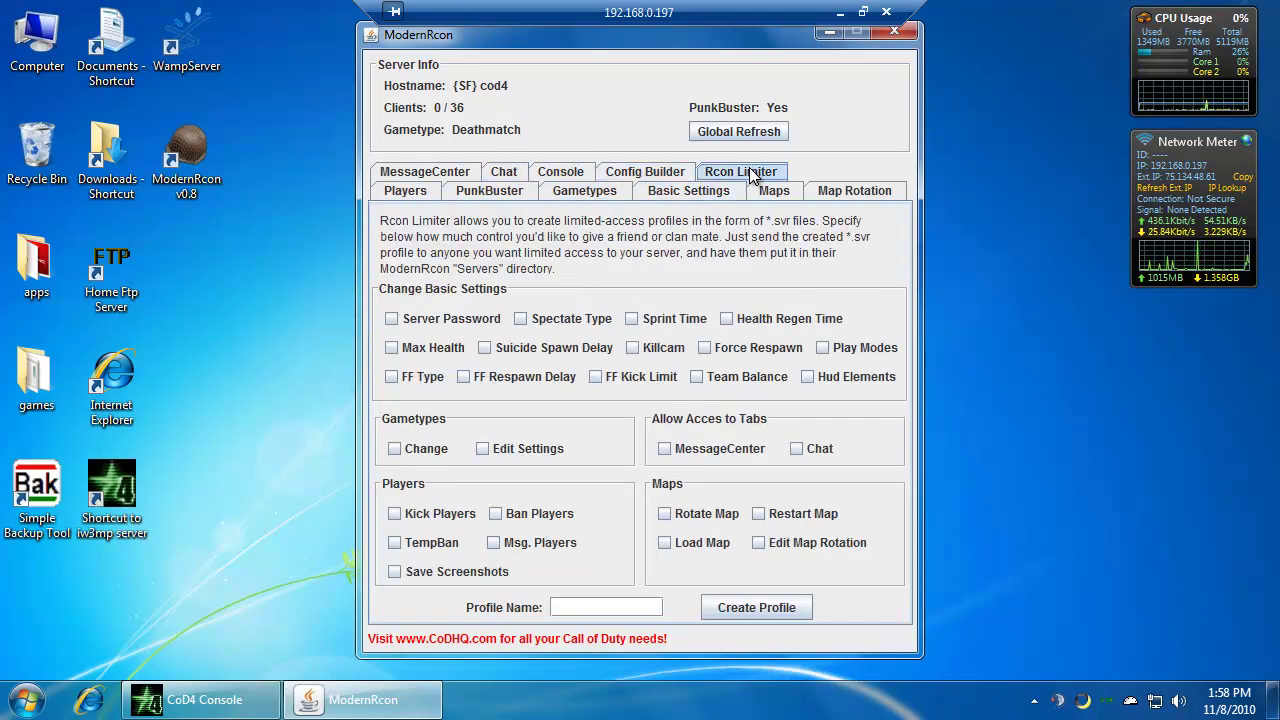
left_click(789, 197)
left_click(869, 189)
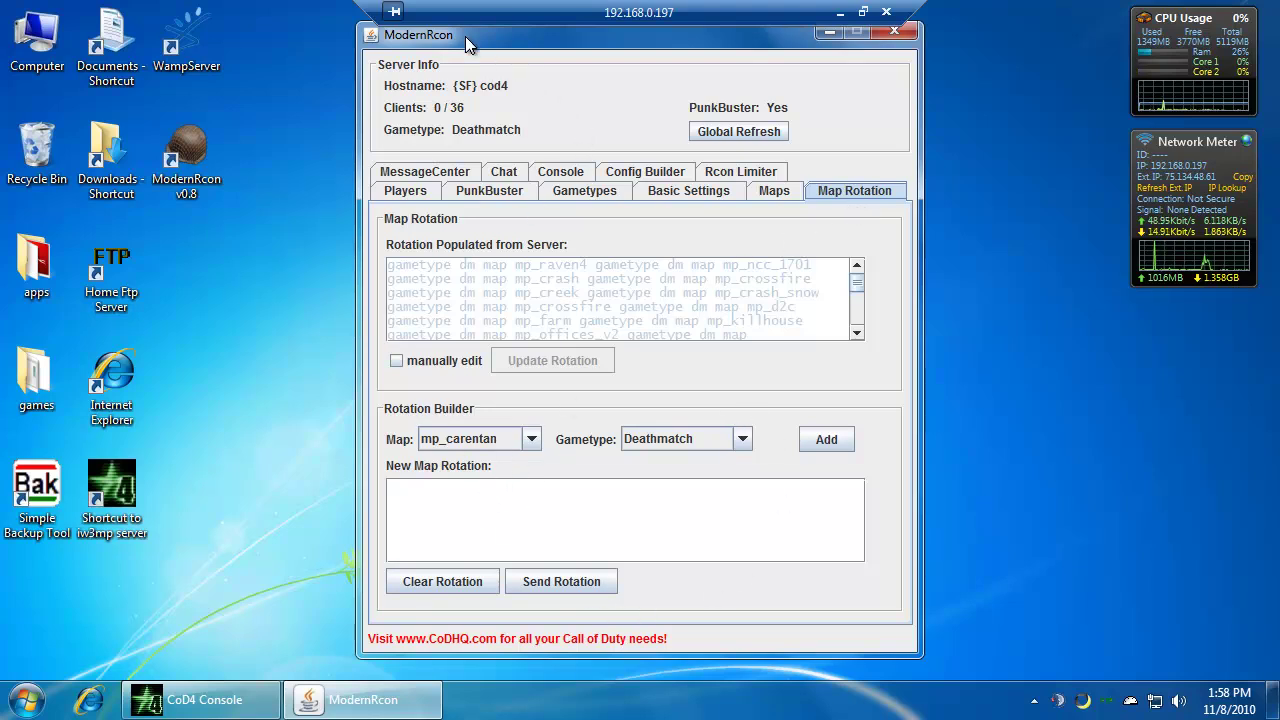
left_click_drag(465, 36, 517, 52)
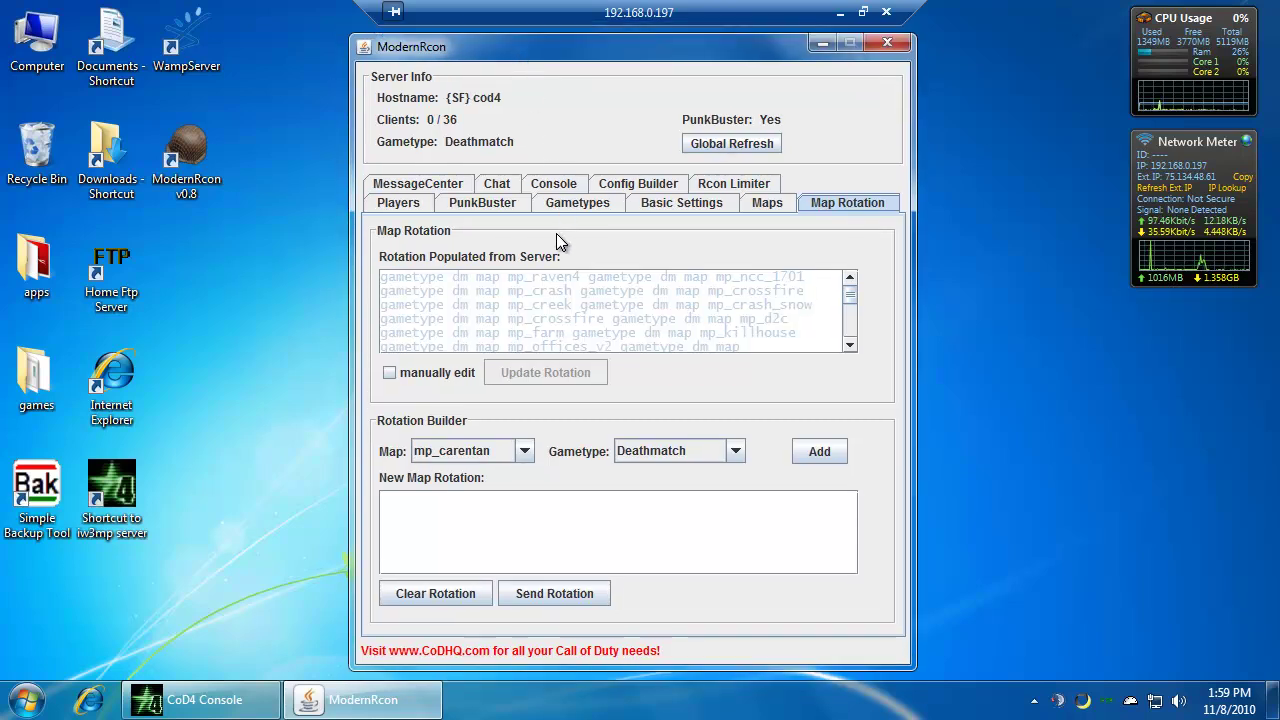